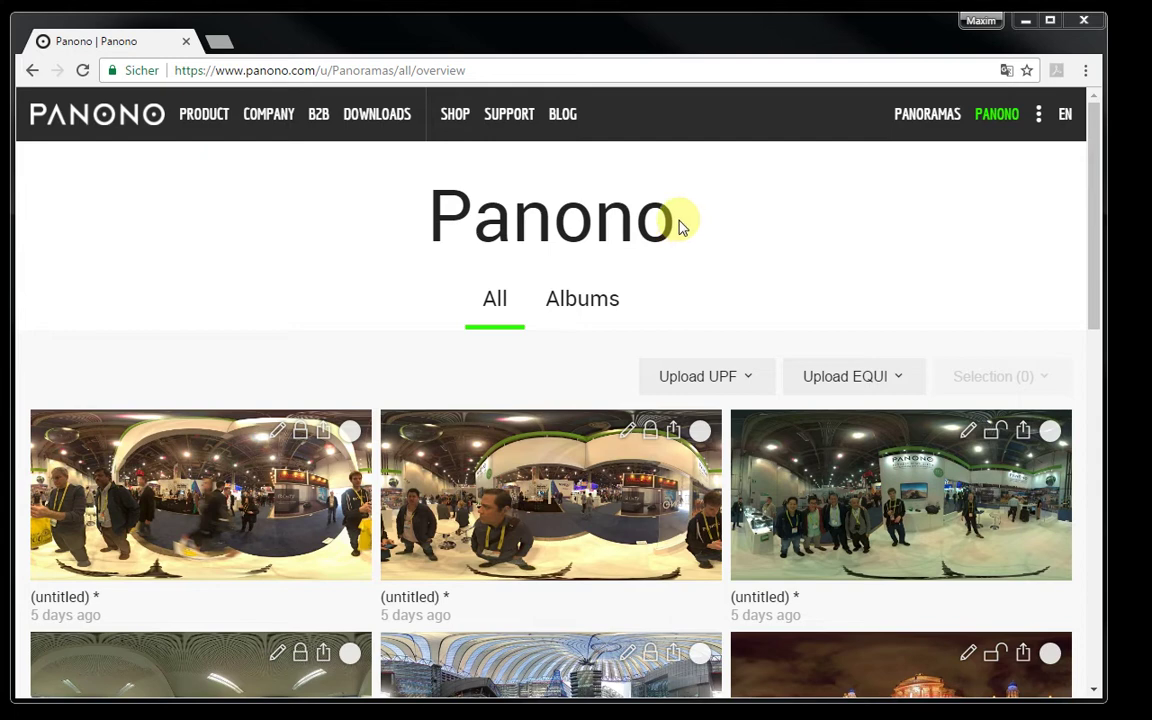
Step: Open the Sony Center, Potsdamer Platz panorama and download it as the 16384×8192 px EQUI image
scroll(581, 530, "down", 1)
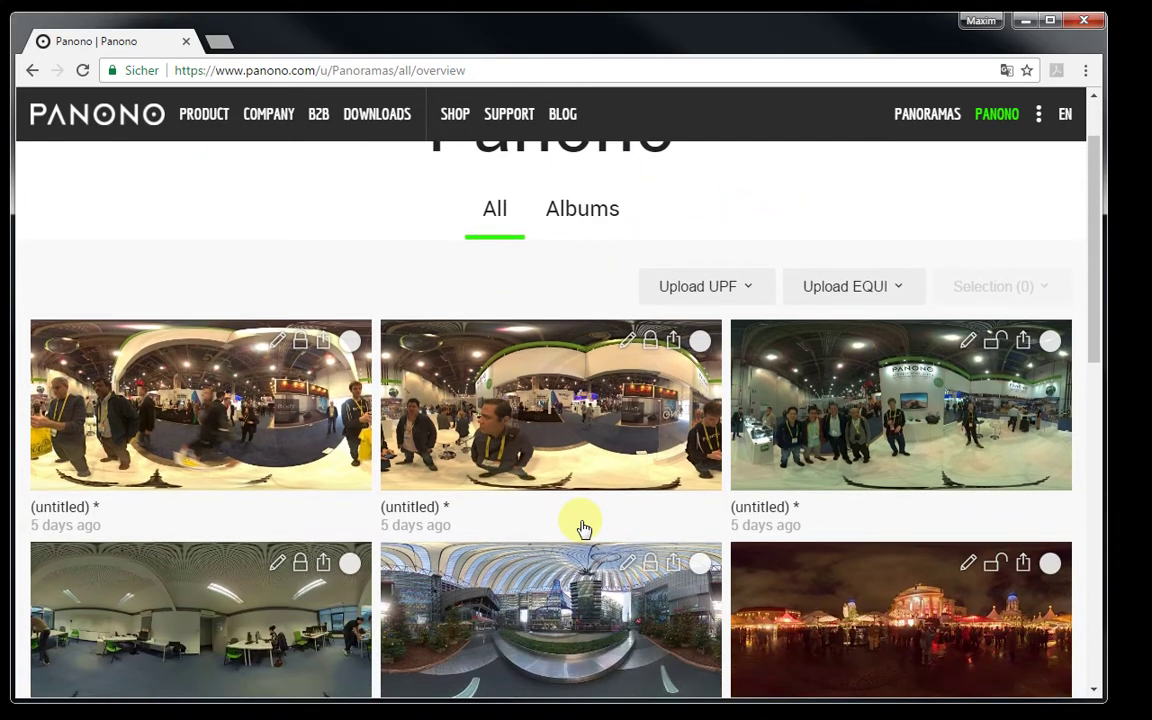
left_click(527, 571)
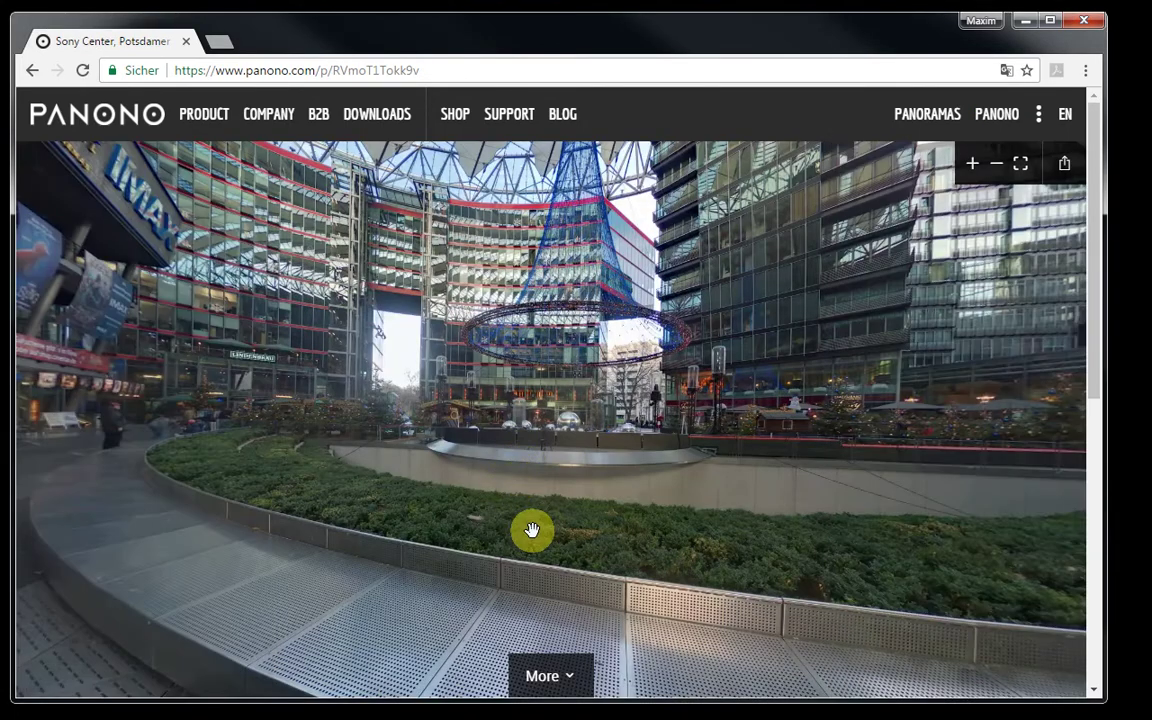
left_click_drag(532, 530, 514, 244)
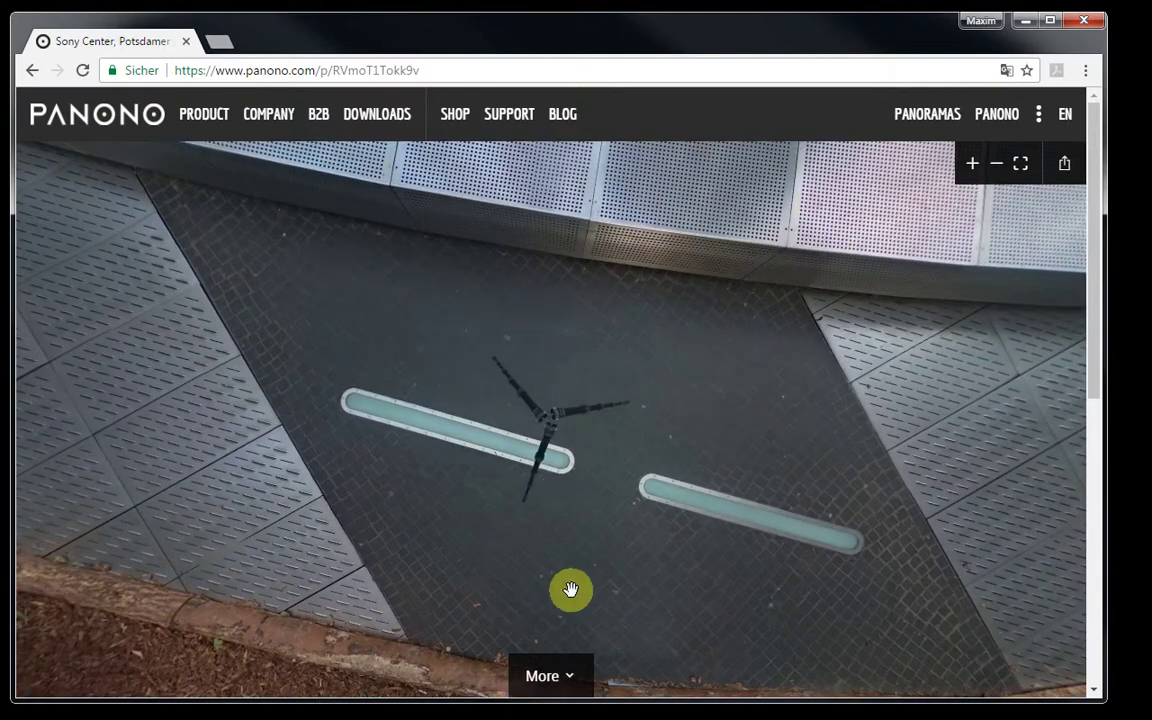
left_click(541, 678)
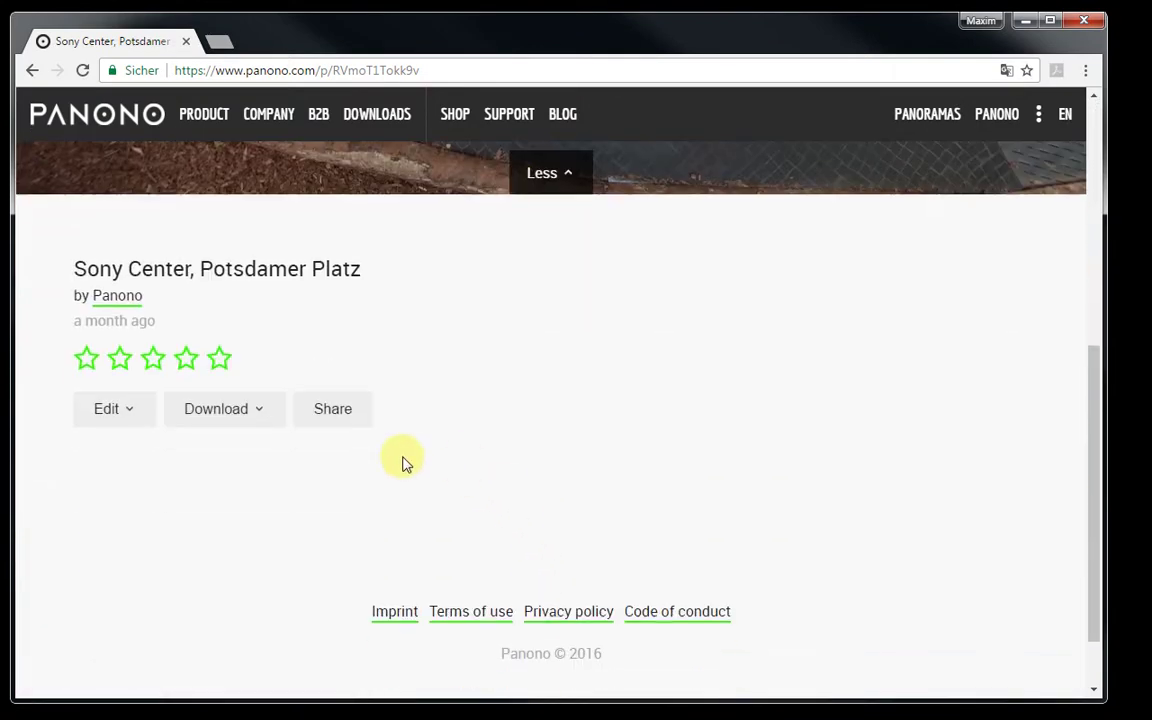
left_click(225, 407)
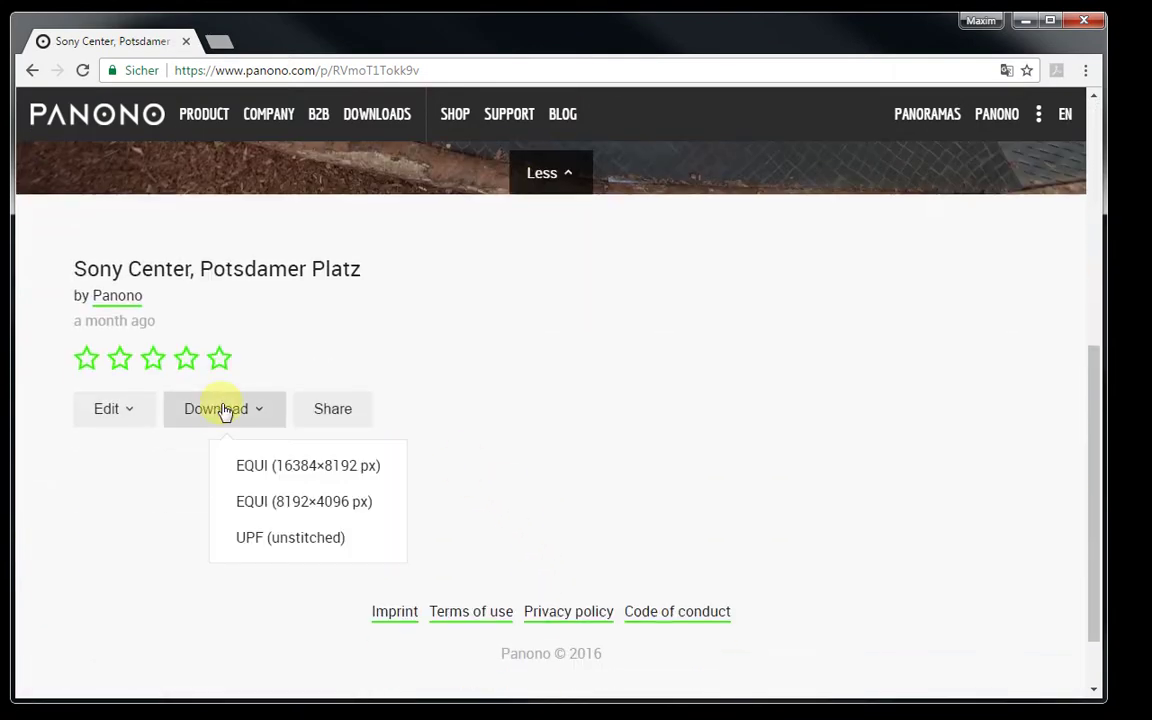
left_click(302, 468)
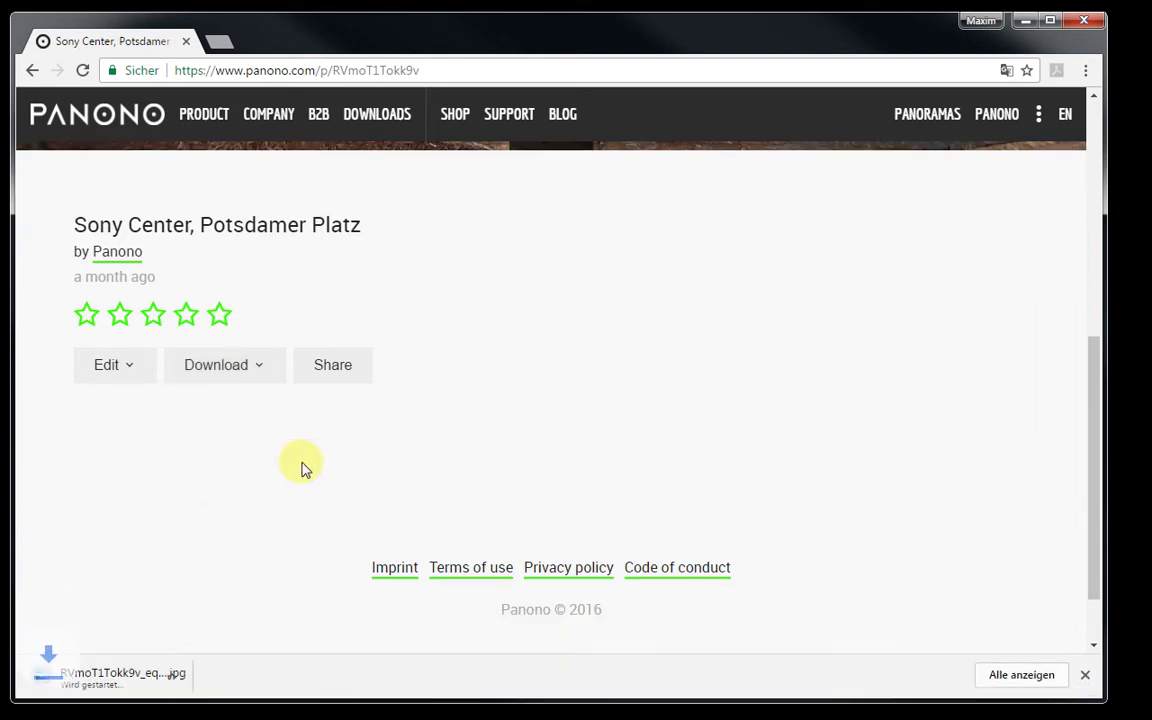
Step: Open the downloaded panorama JPG in Photoshop and flip the canvas vertically
left_click(1024, 22)
left_click(290, 322)
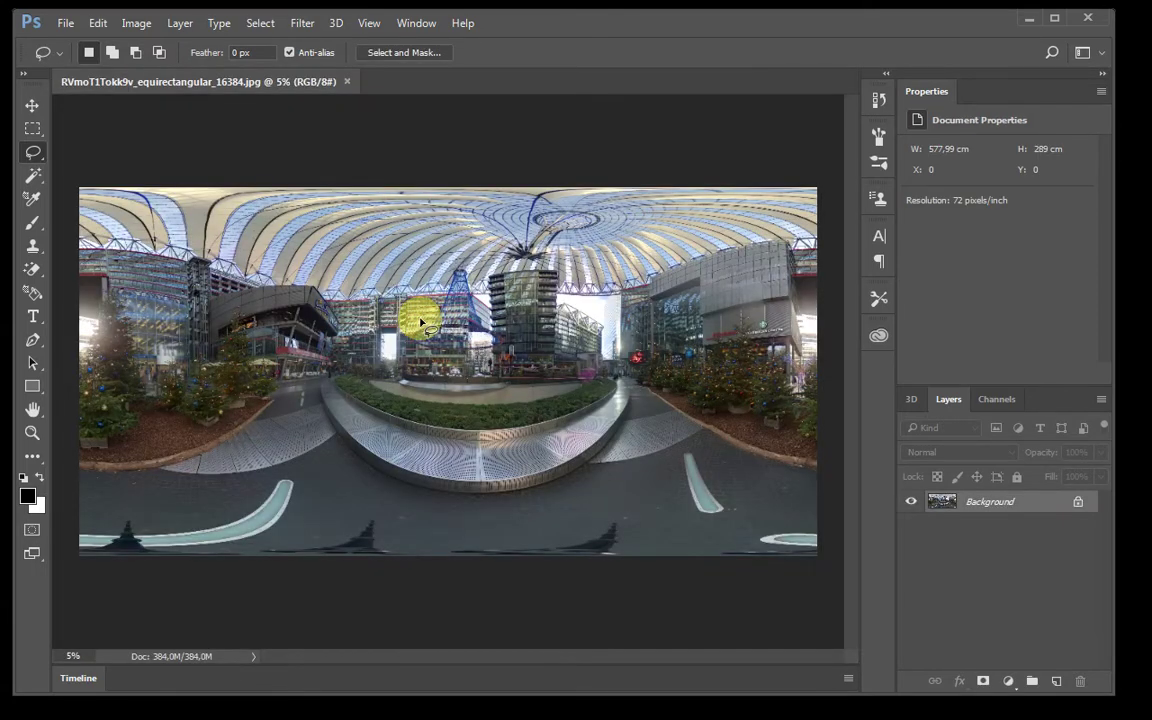
left_click(138, 24)
mouse_move(262, 190)
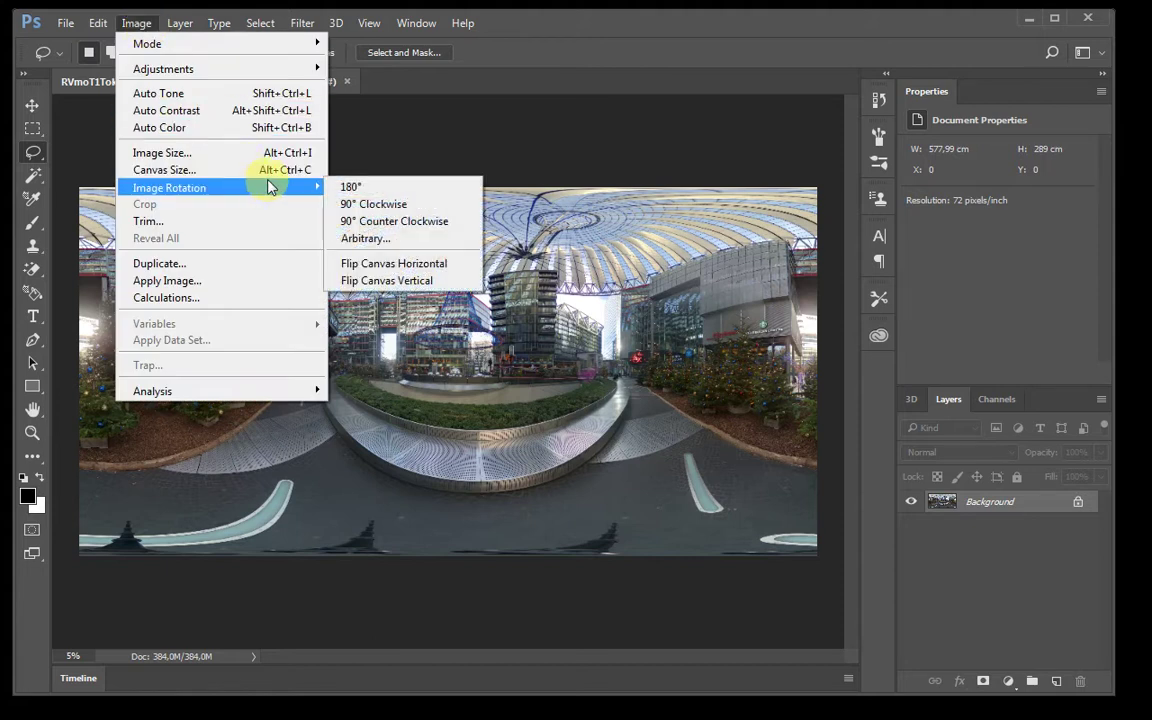
left_click(397, 282)
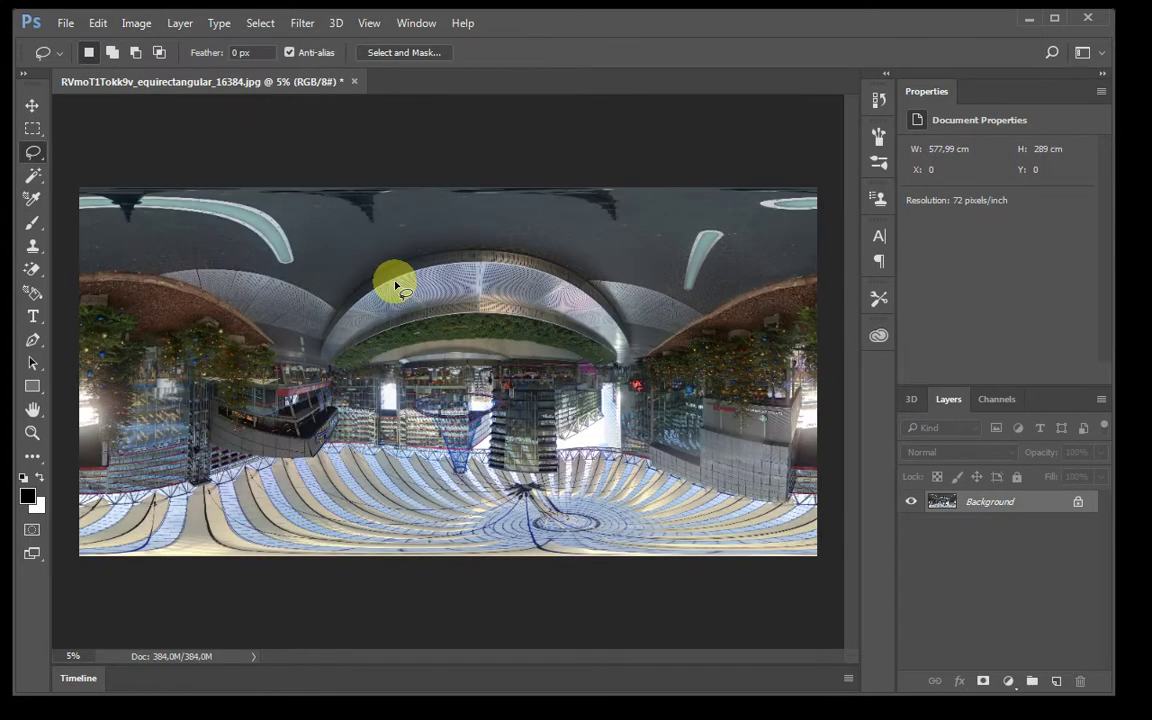
Step: Apply the Polar Coordinates filter with Rectangular to Polar conversion
left_click(300, 28)
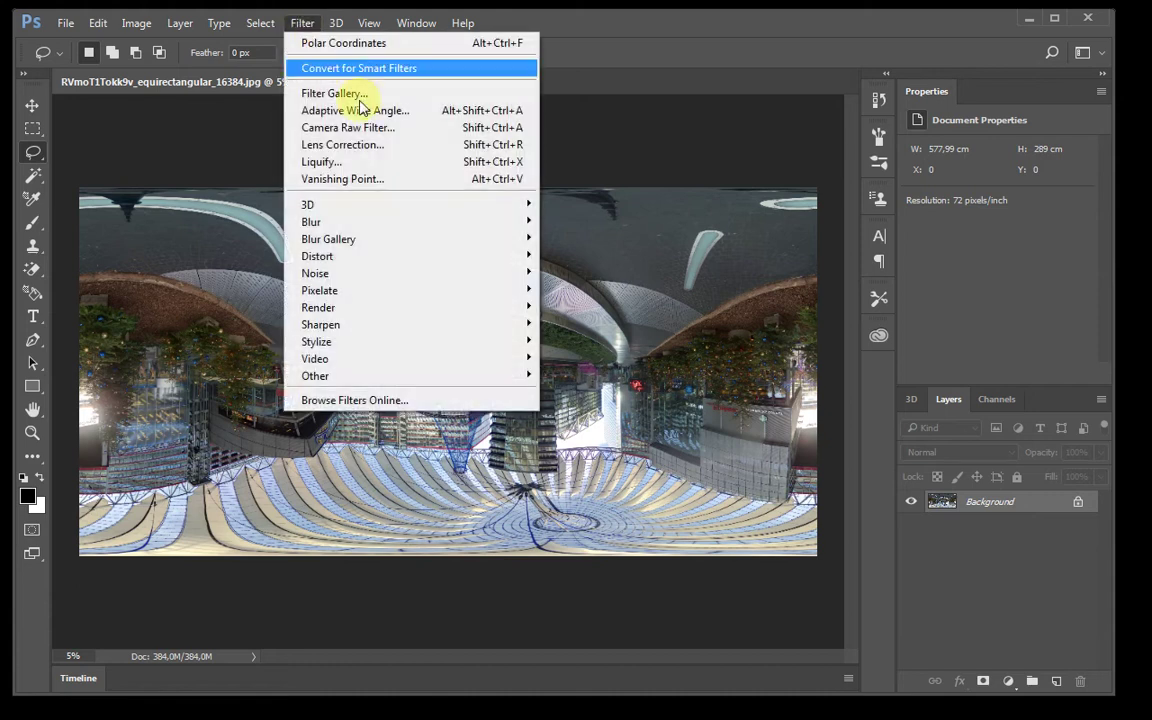
mouse_move(434, 266)
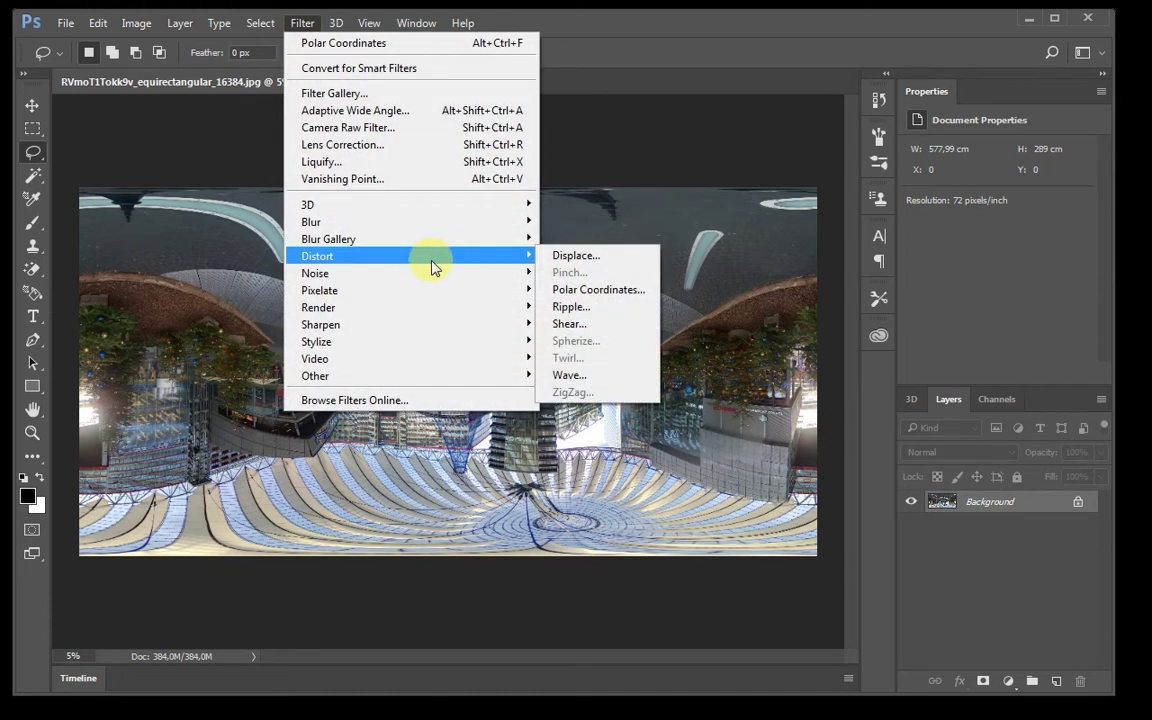
left_click(596, 290)
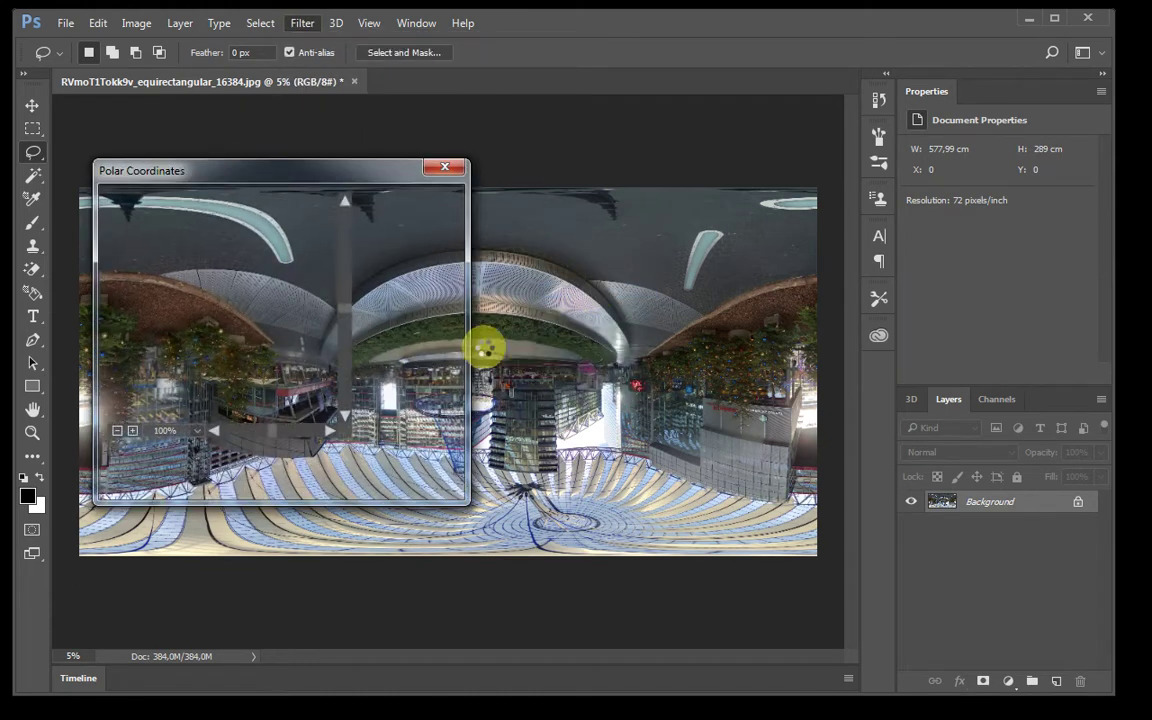
left_click(155, 462)
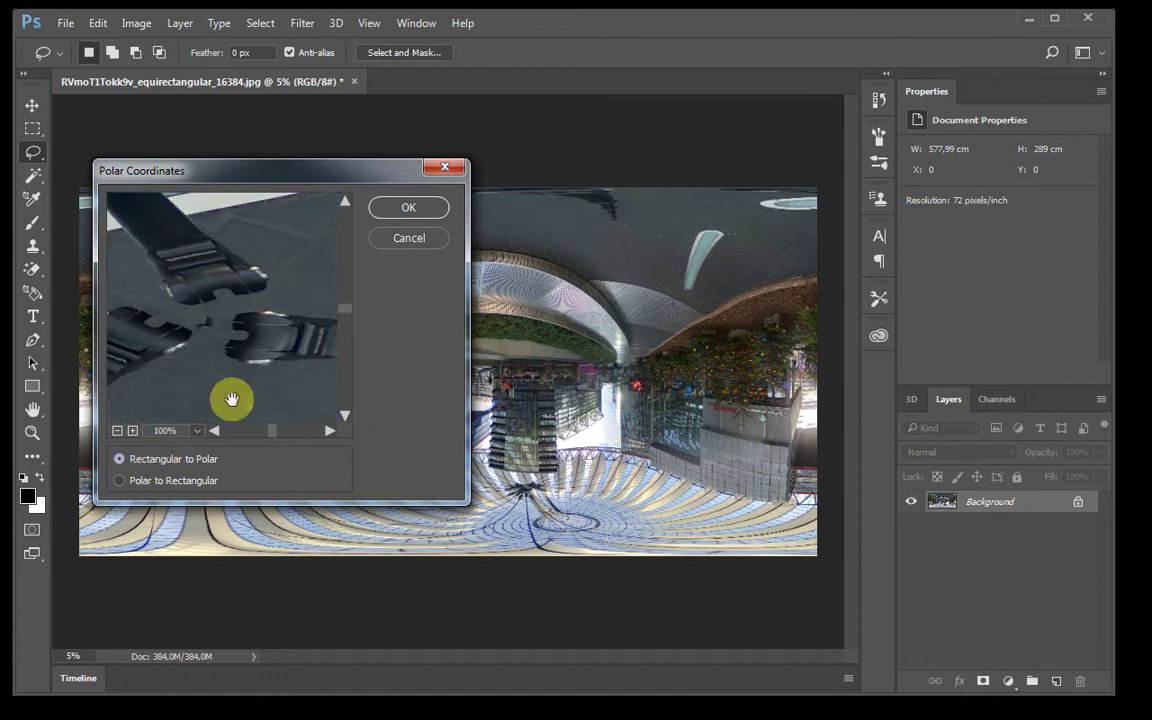
left_click(409, 207)
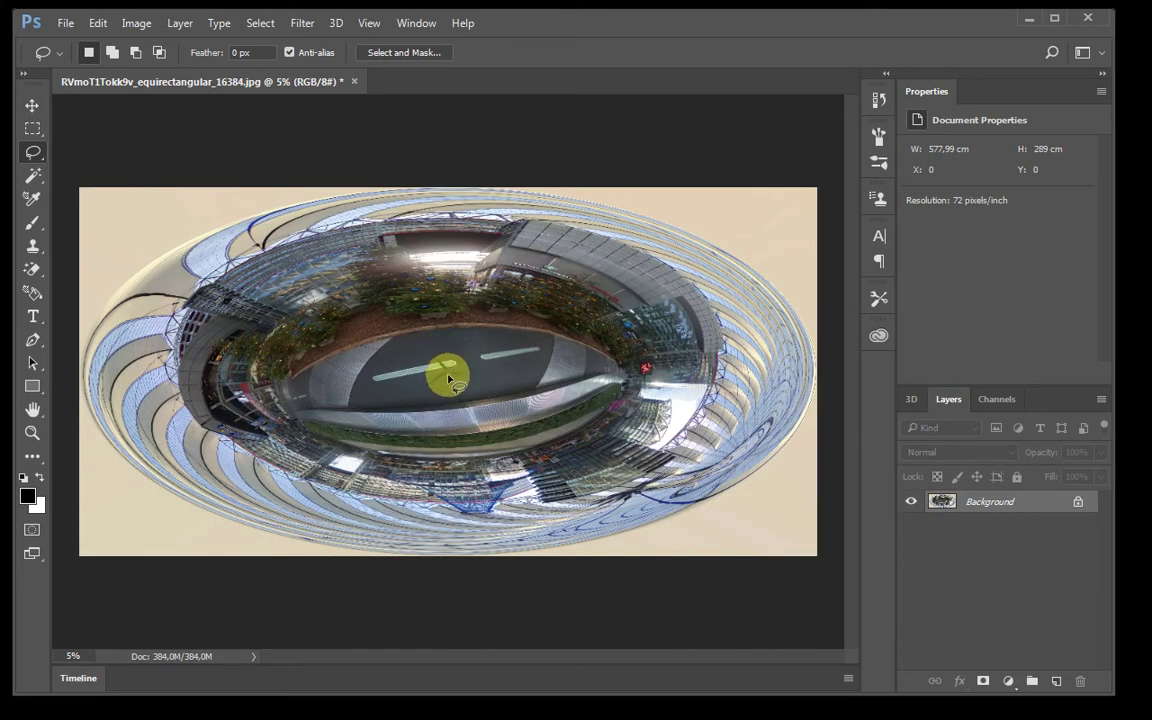
Step: Zoom in, lasso the tripod, fill it with Content-Aware contents, then deselect
scroll(451, 378, "up", 10)
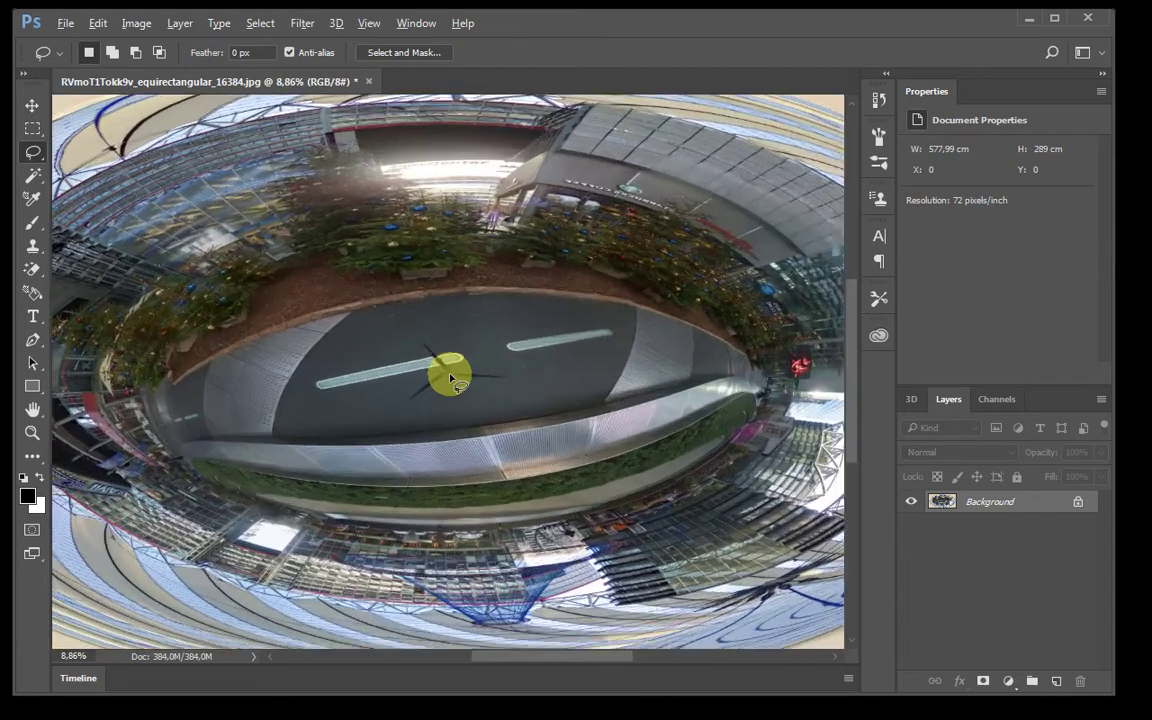
scroll(451, 378, "up", 1)
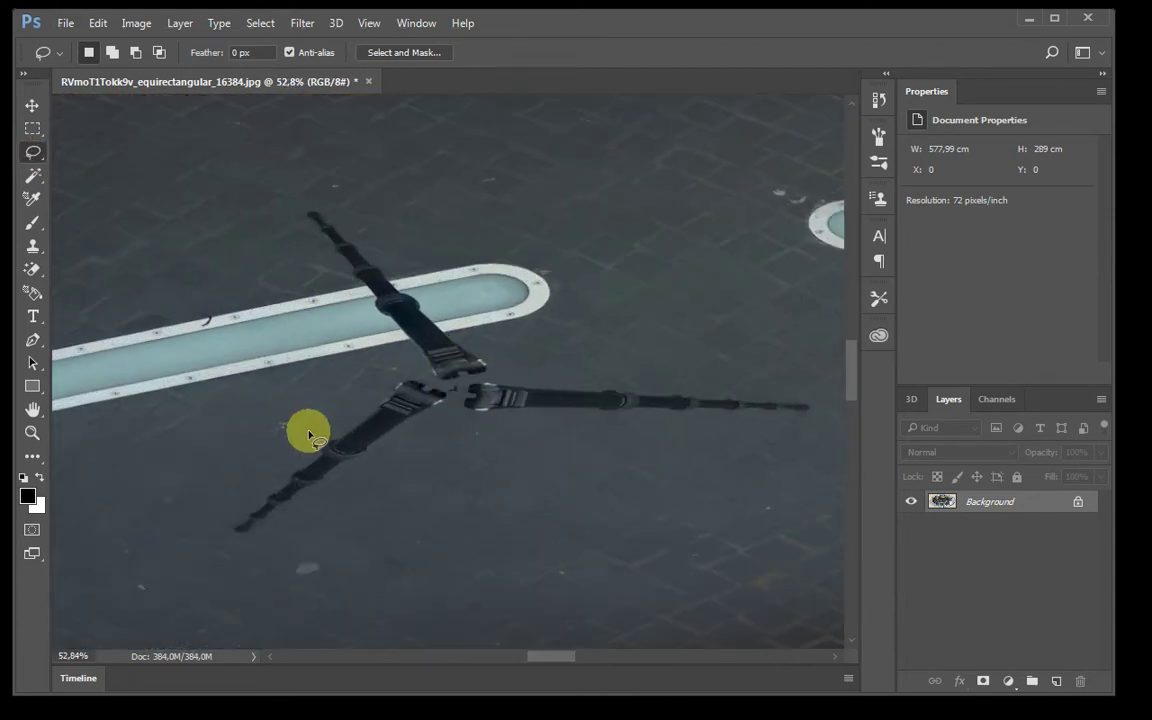
mouse_move(408, 373)
left_mouse_down()
mouse_move(324, 275)
mouse_move(300, 208)
mouse_move(340, 213)
mouse_move(451, 320)
mouse_move(549, 377)
mouse_move(773, 395)
mouse_move(809, 402)
mouse_move(818, 417)
mouse_move(441, 426)
mouse_move(331, 519)
mouse_move(239, 551)
mouse_move(225, 529)
mouse_move(246, 496)
mouse_move(399, 368)
left_mouse_up()
right_click(436, 362)
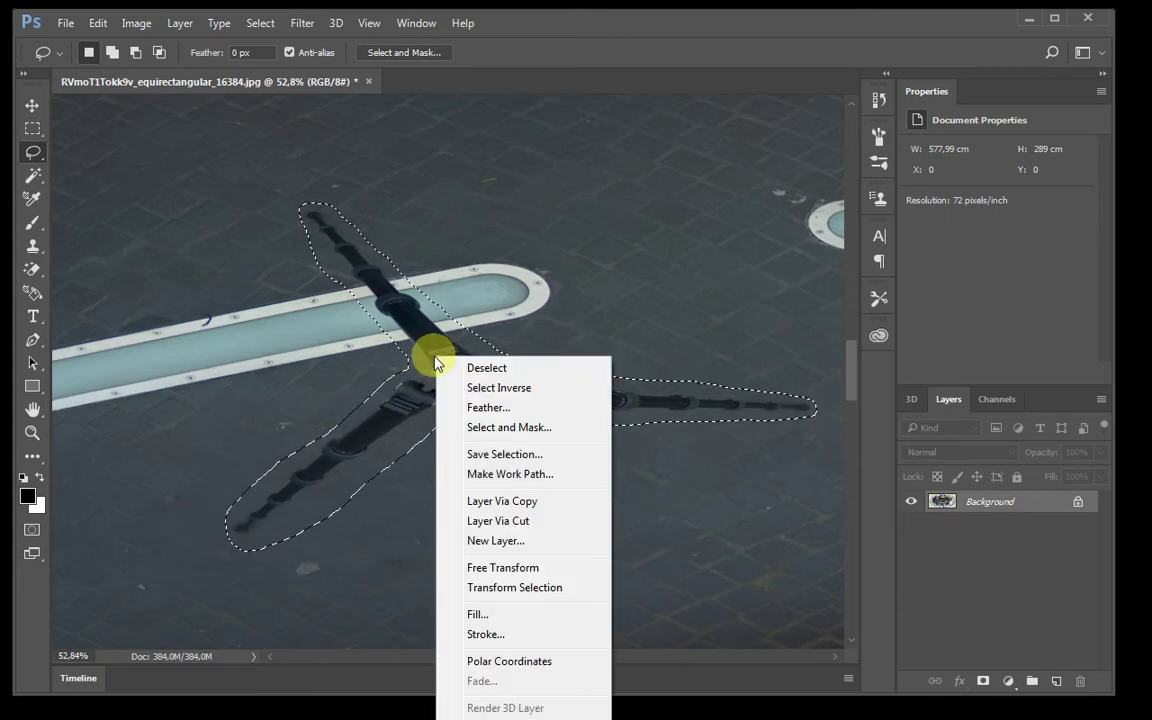
left_click(490, 615)
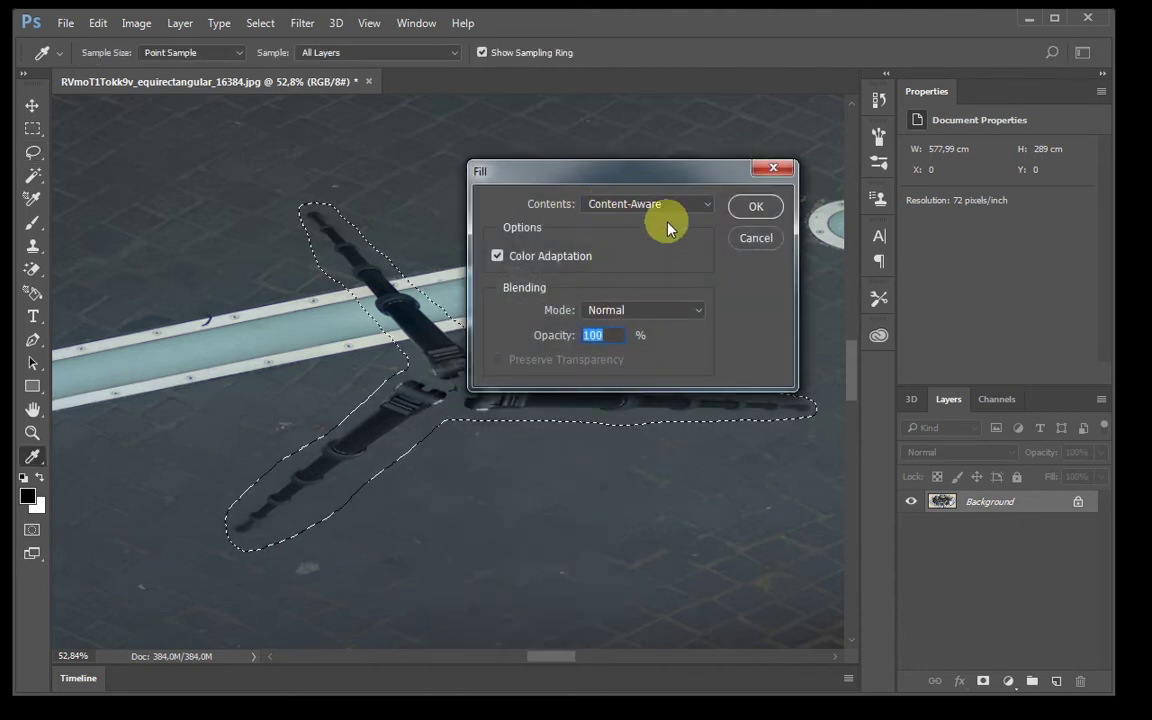
left_click(752, 206)
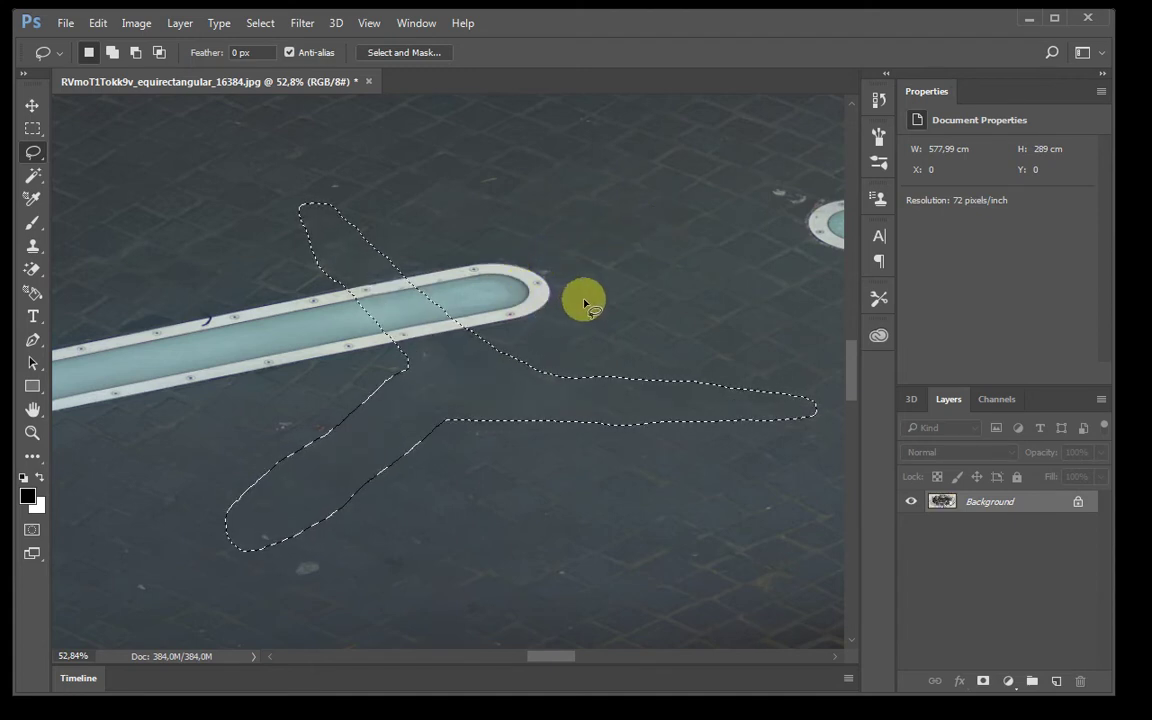
left_click(583, 346)
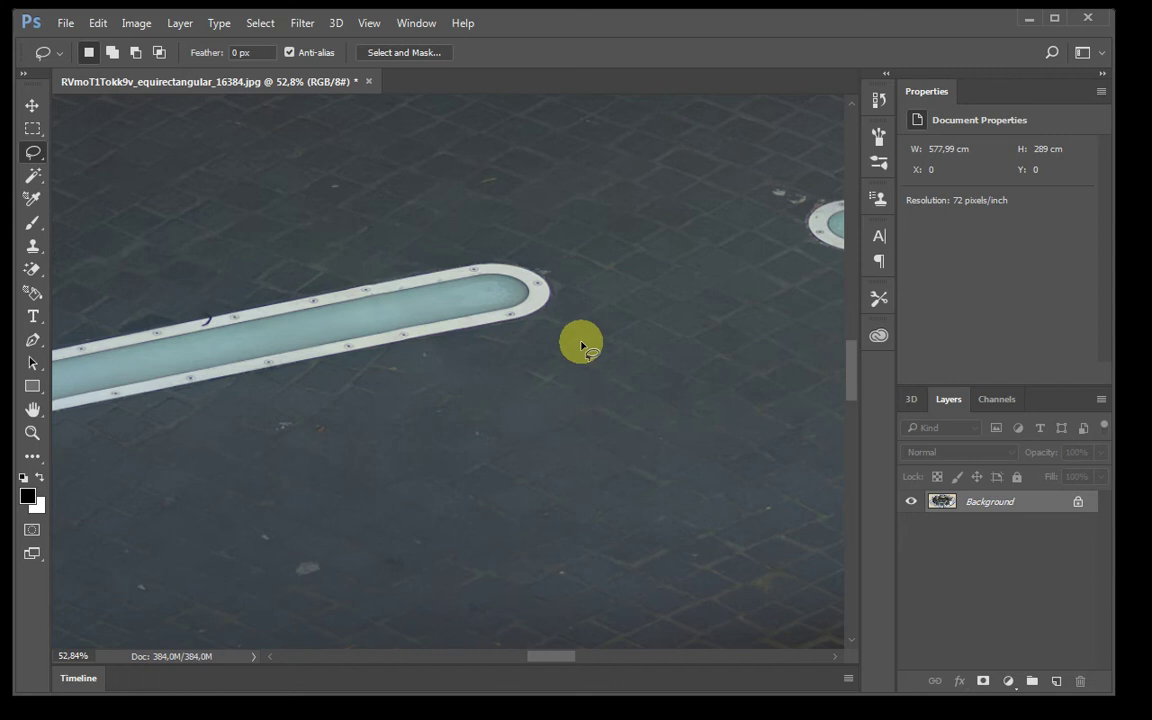
Step: Select all and apply Polar Coordinates with Polar to Rectangular conversion
scroll(582, 346, "down", 8)
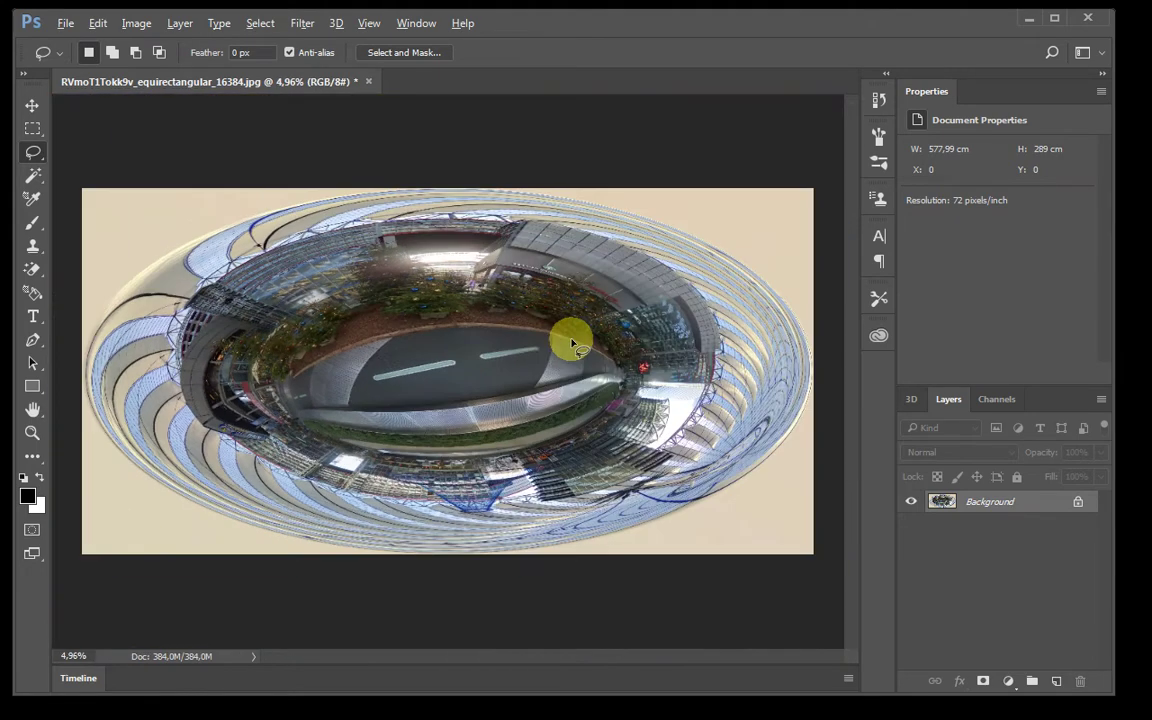
key("ctrl+a")
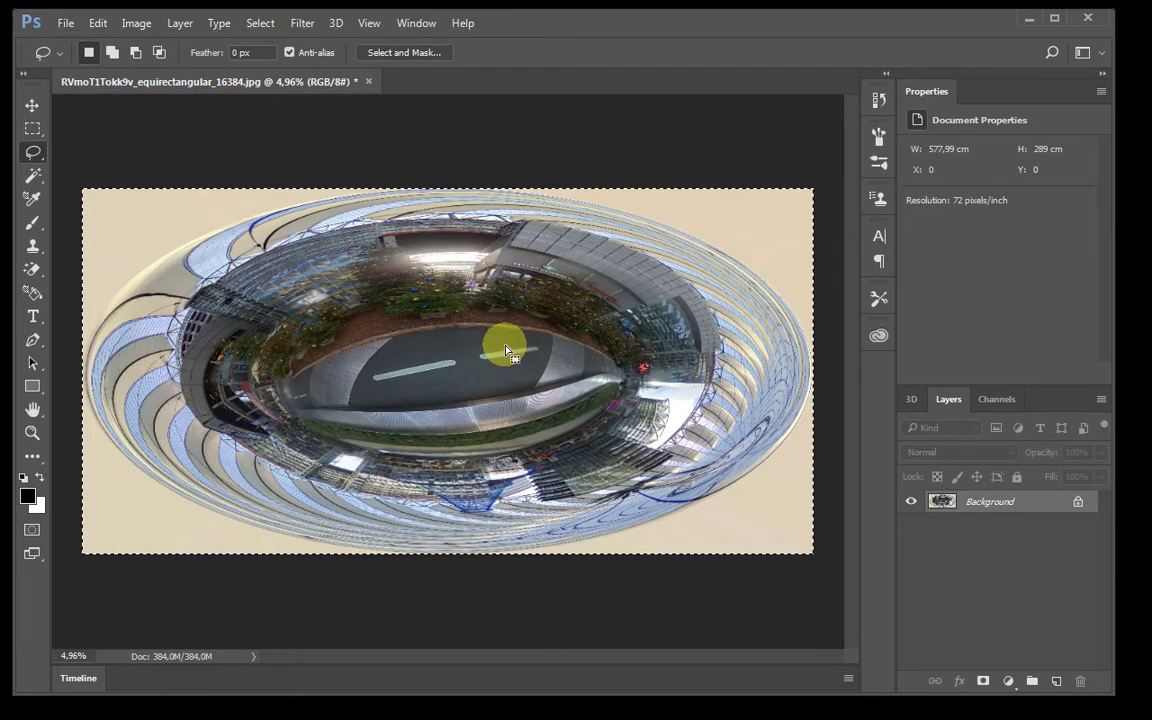
left_click(302, 23)
mouse_move(476, 257)
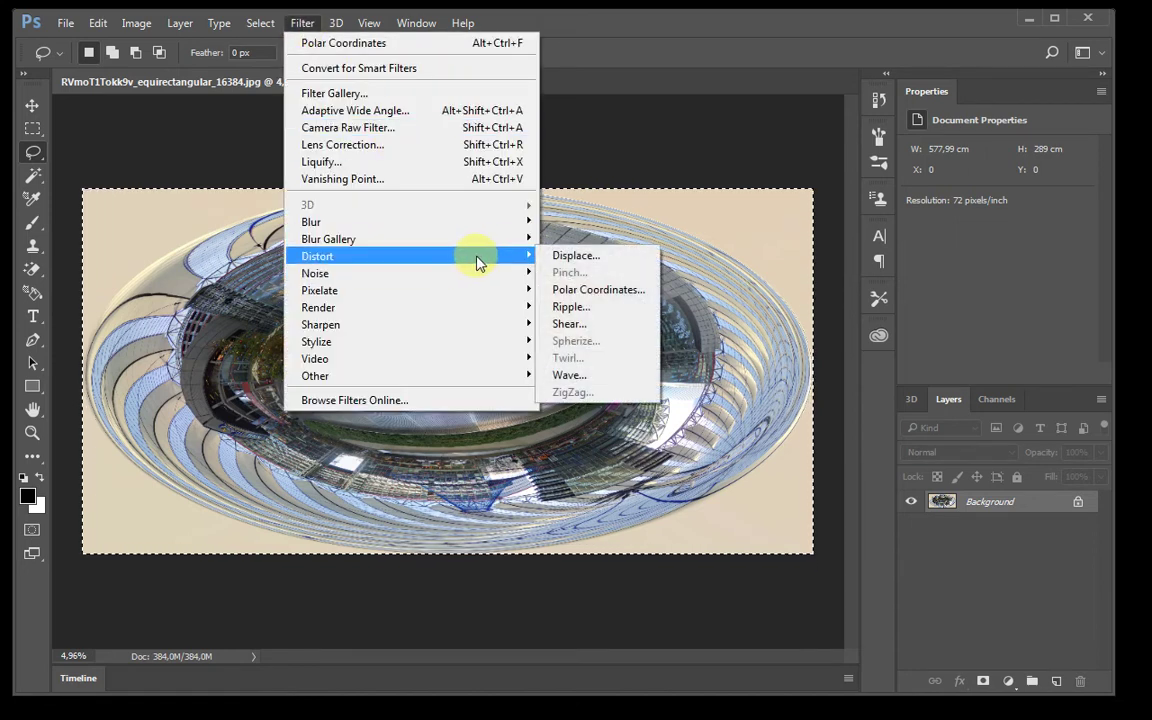
left_click(588, 290)
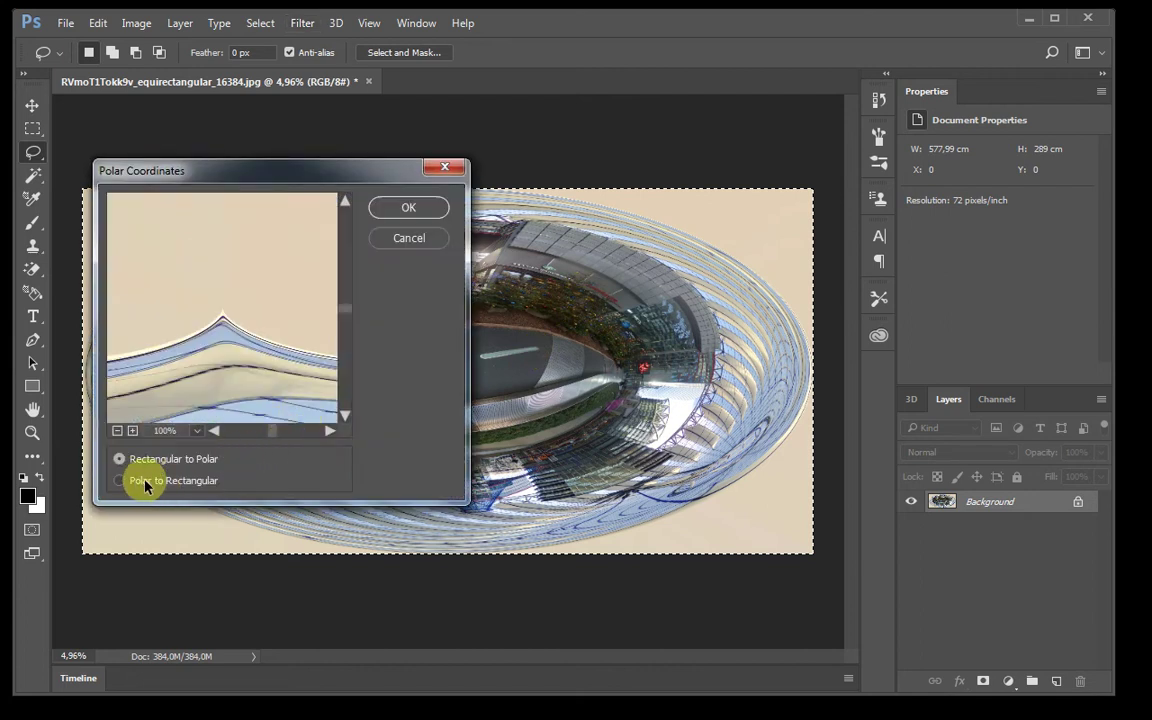
left_click(145, 484)
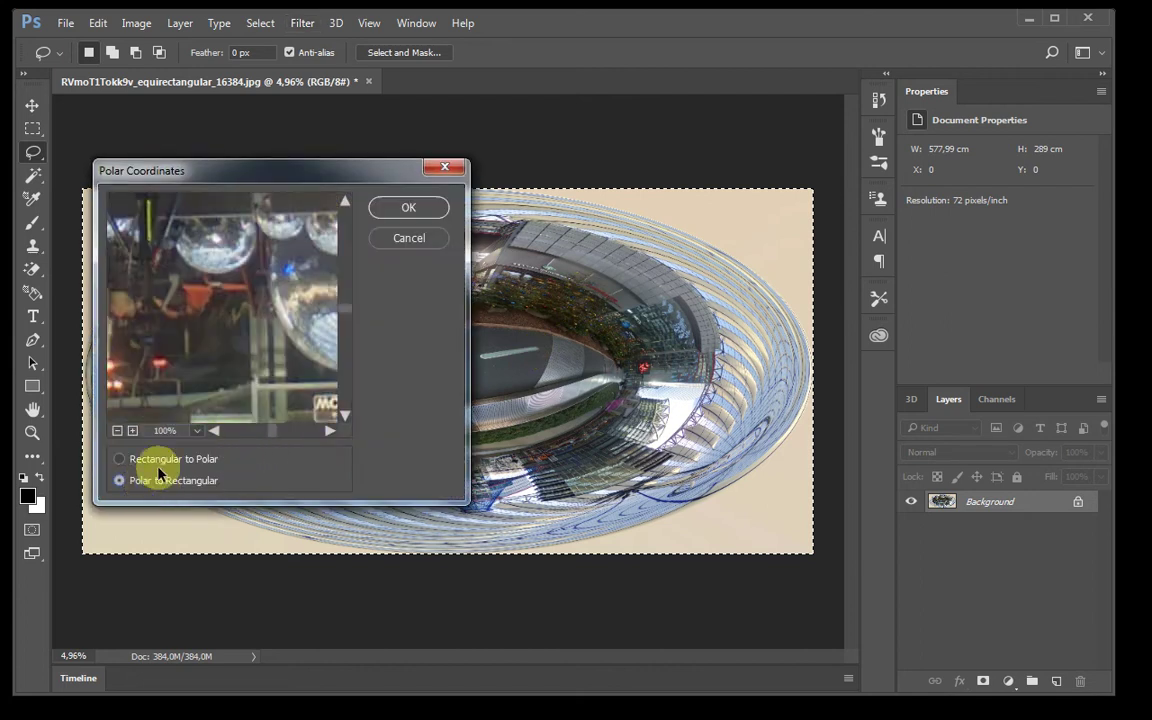
left_click(420, 210)
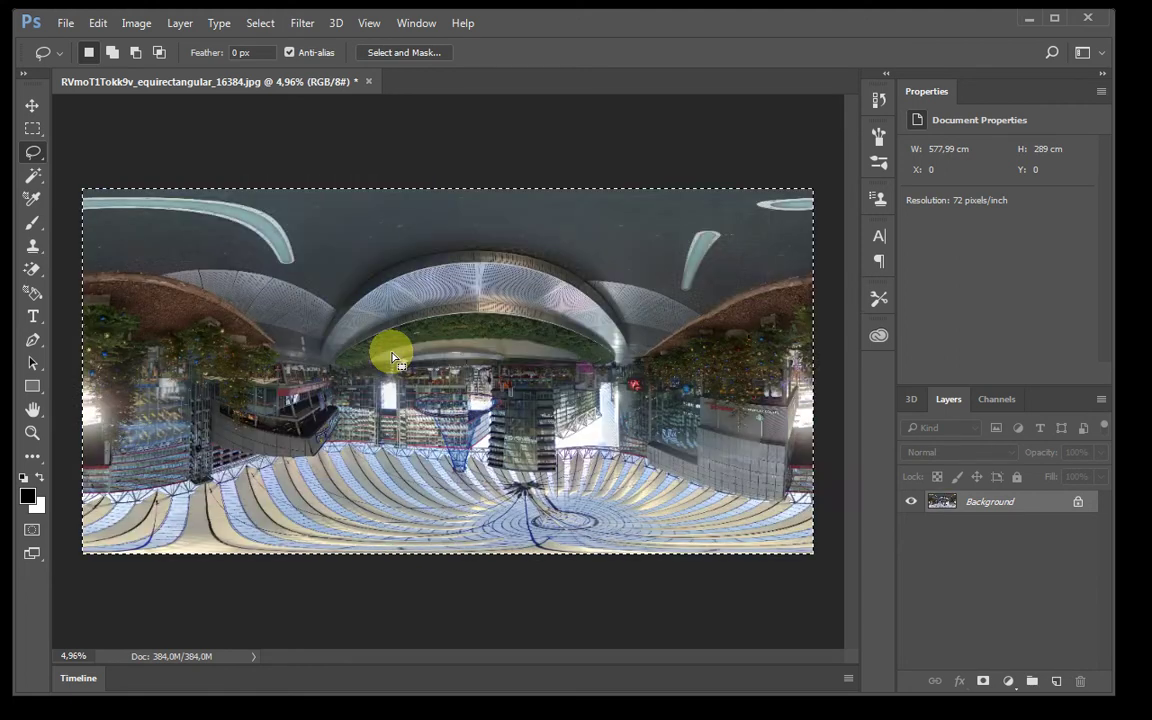
Step: Flip the canvas vertically so the panorama is right side up
left_click(142, 24)
mouse_move(283, 193)
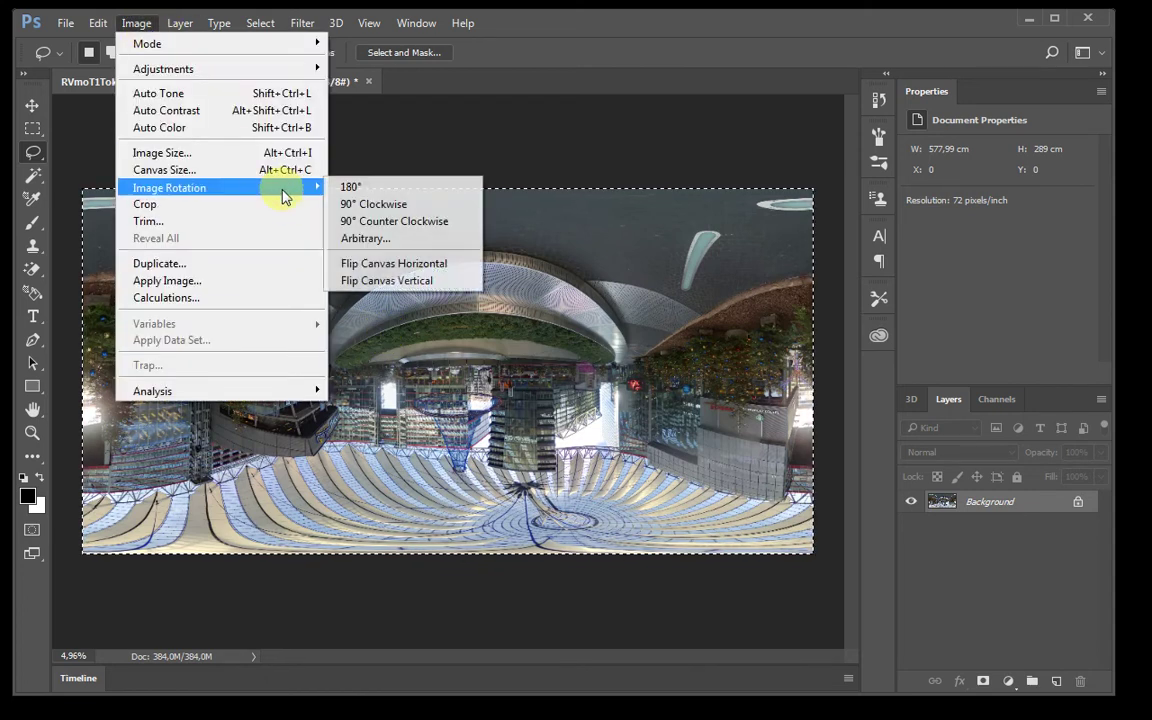
left_click(383, 283)
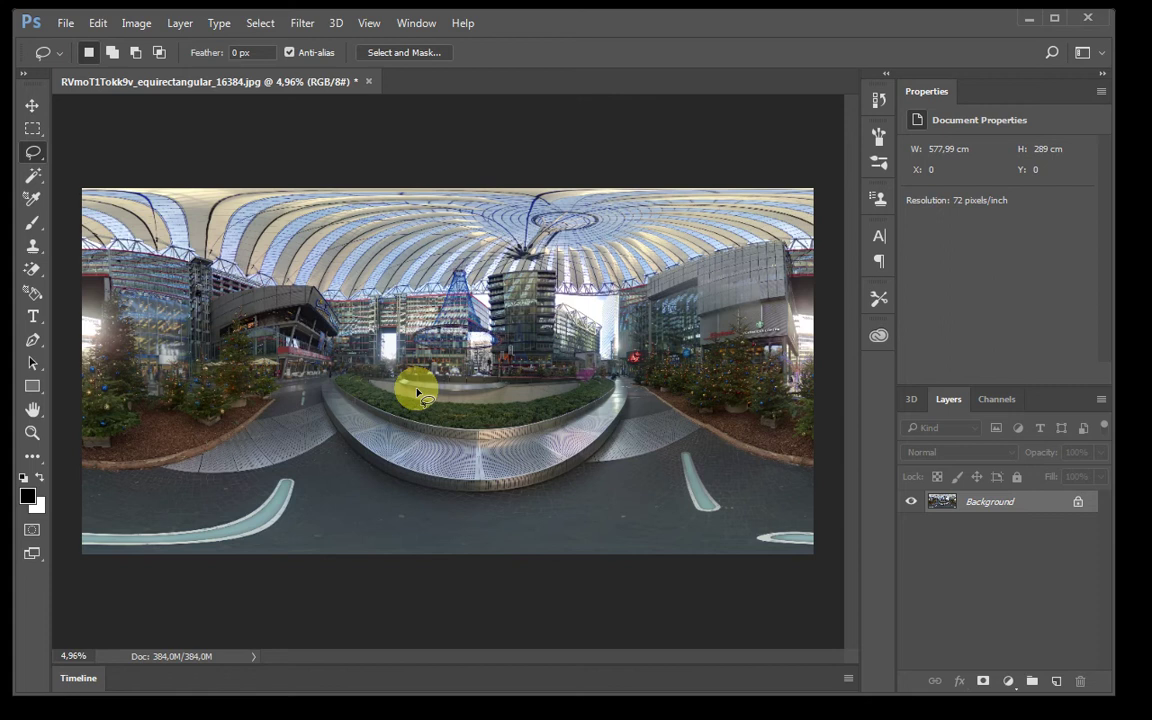
Step: Save the panorama over the original JPG at Quality 10, then minimize Photoshop
left_click(65, 23)
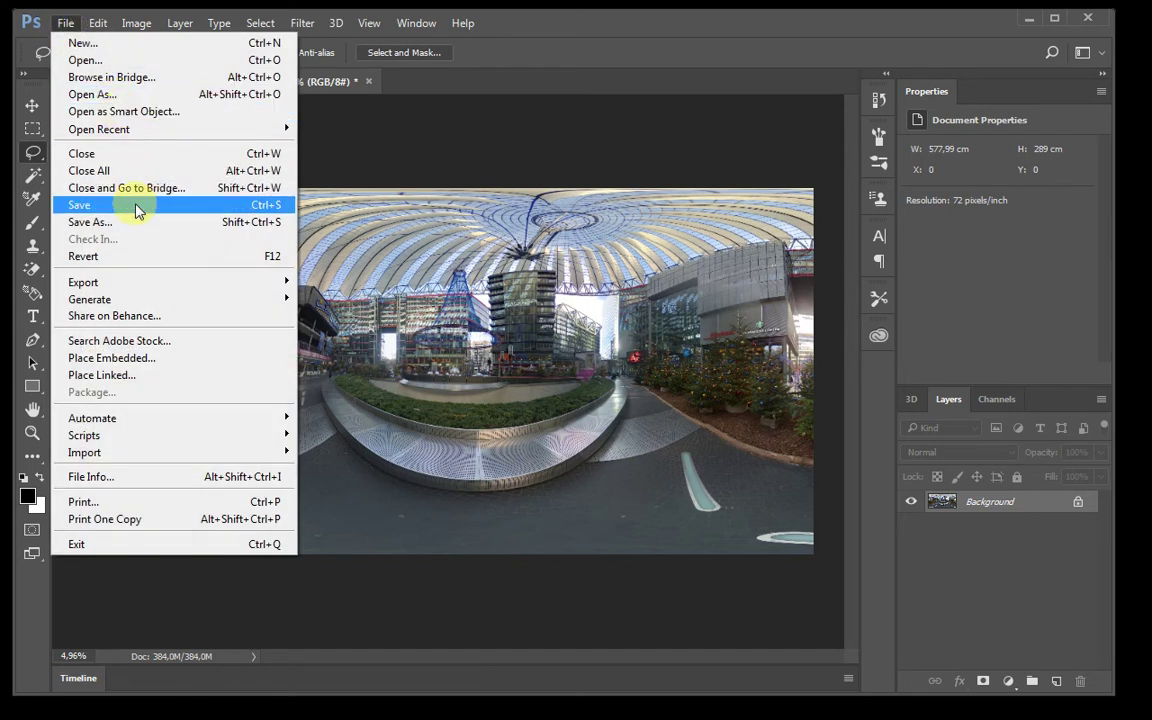
left_click(134, 207)
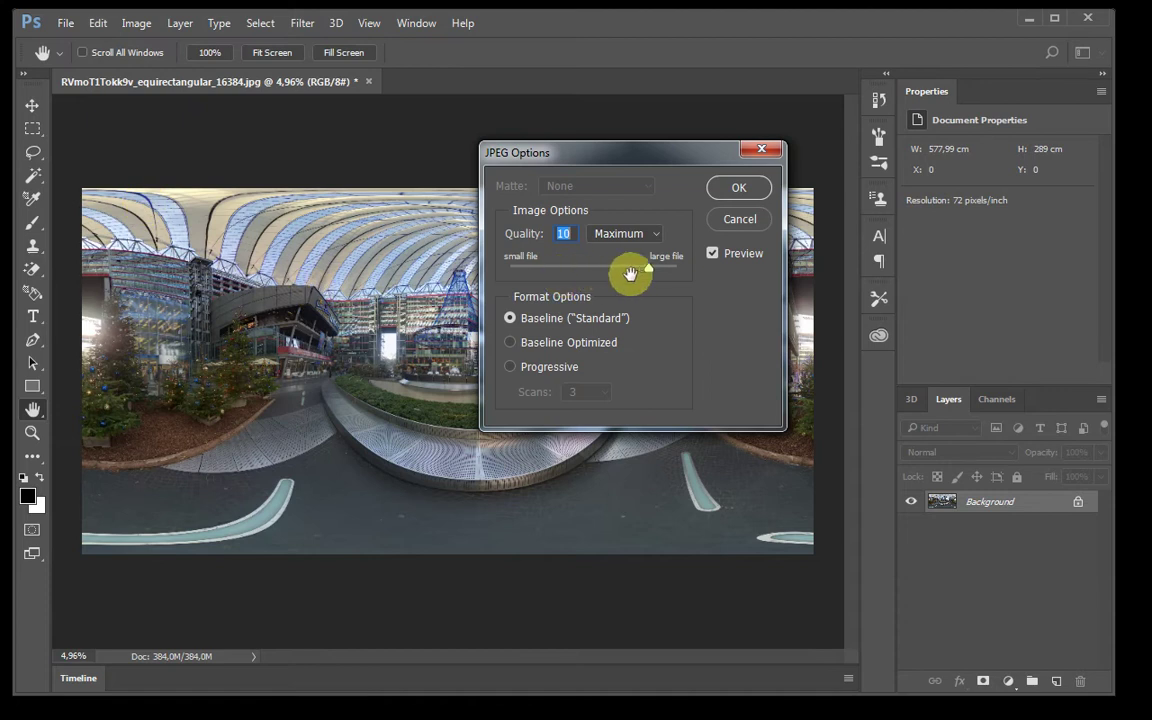
left_click(741, 189)
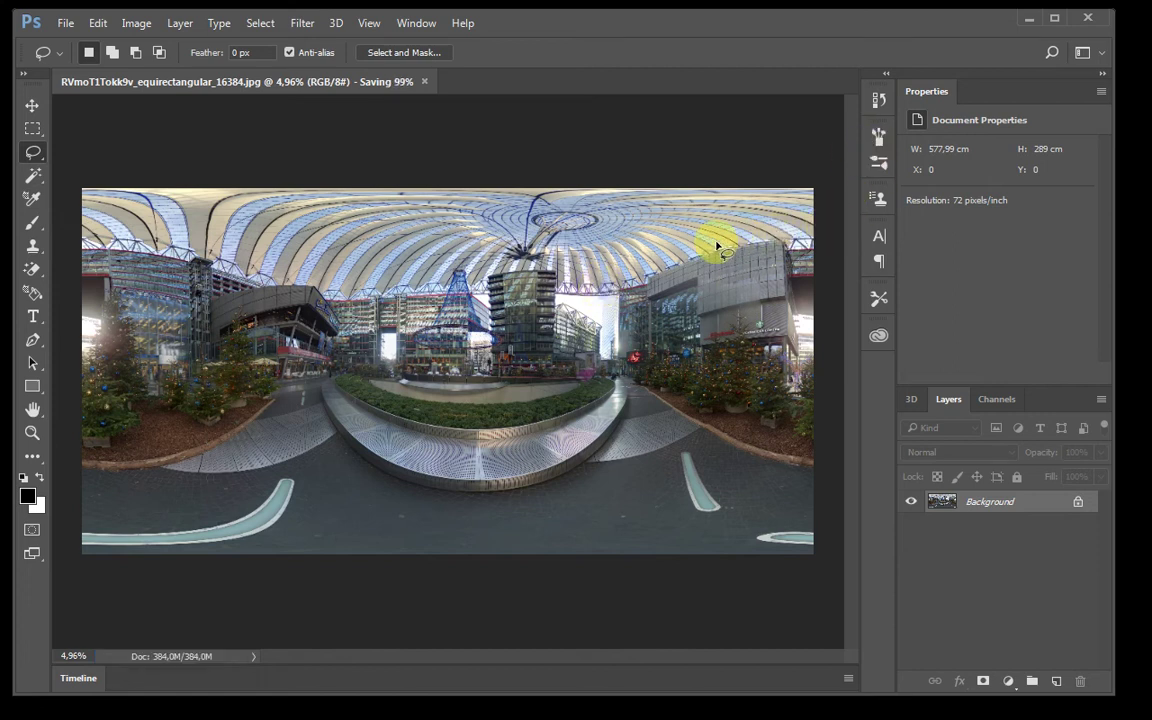
left_click(1028, 18)
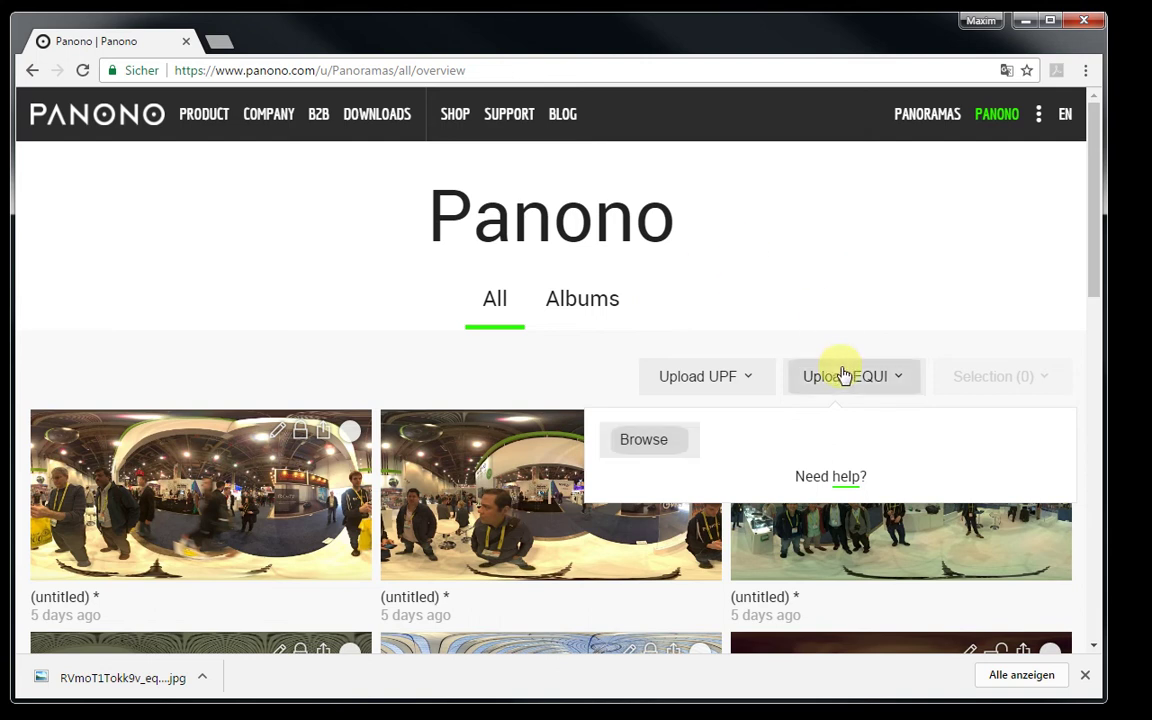
Step: Upload RVmoT1Tokk9v_equirectangular_16384.jpg through Panono's Upload EQUI option
left_click(855, 385)
left_click(848, 381)
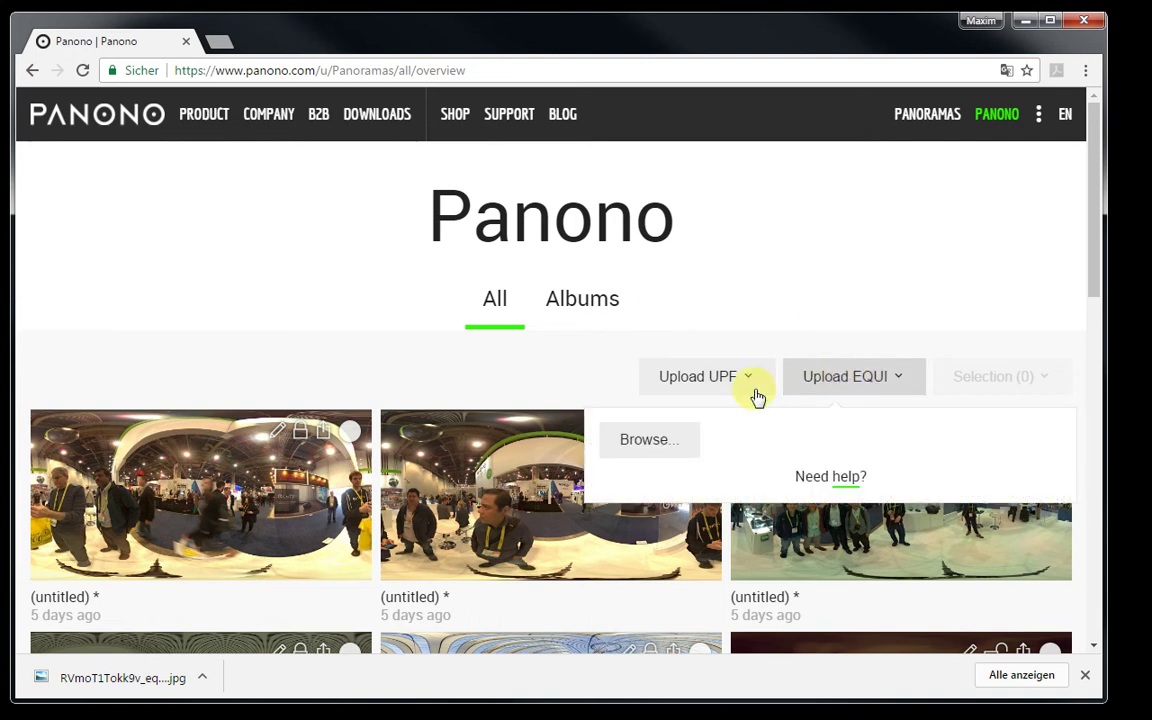
left_click(643, 440)
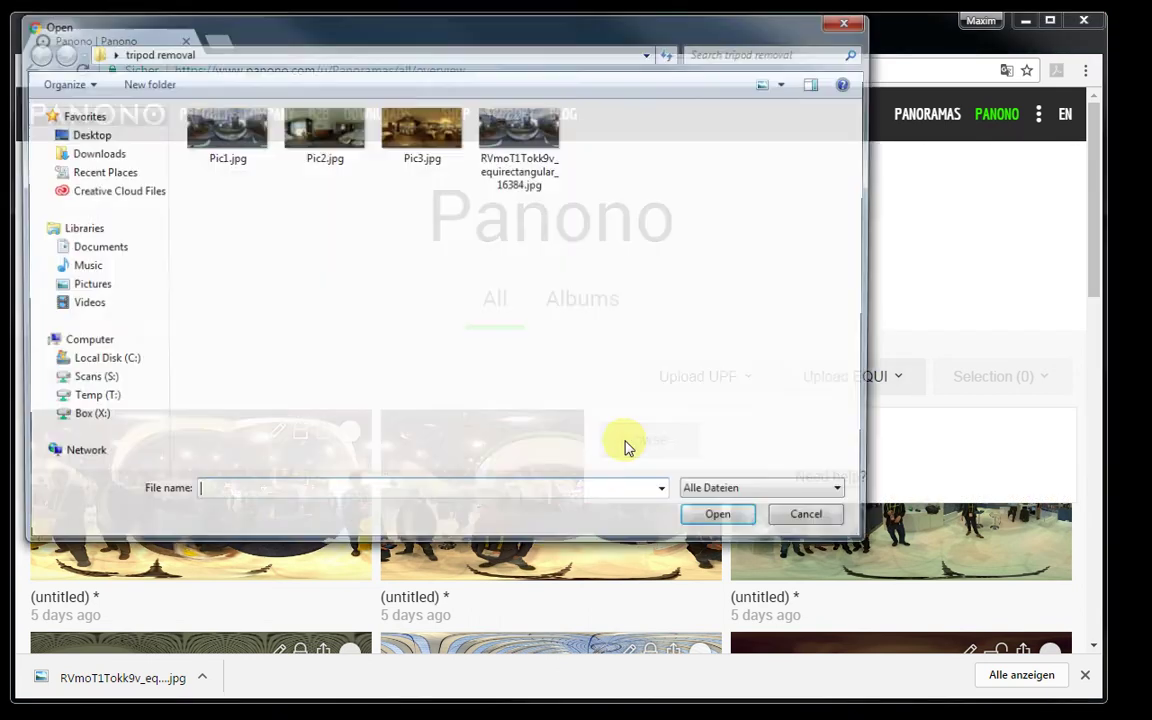
left_click(521, 143)
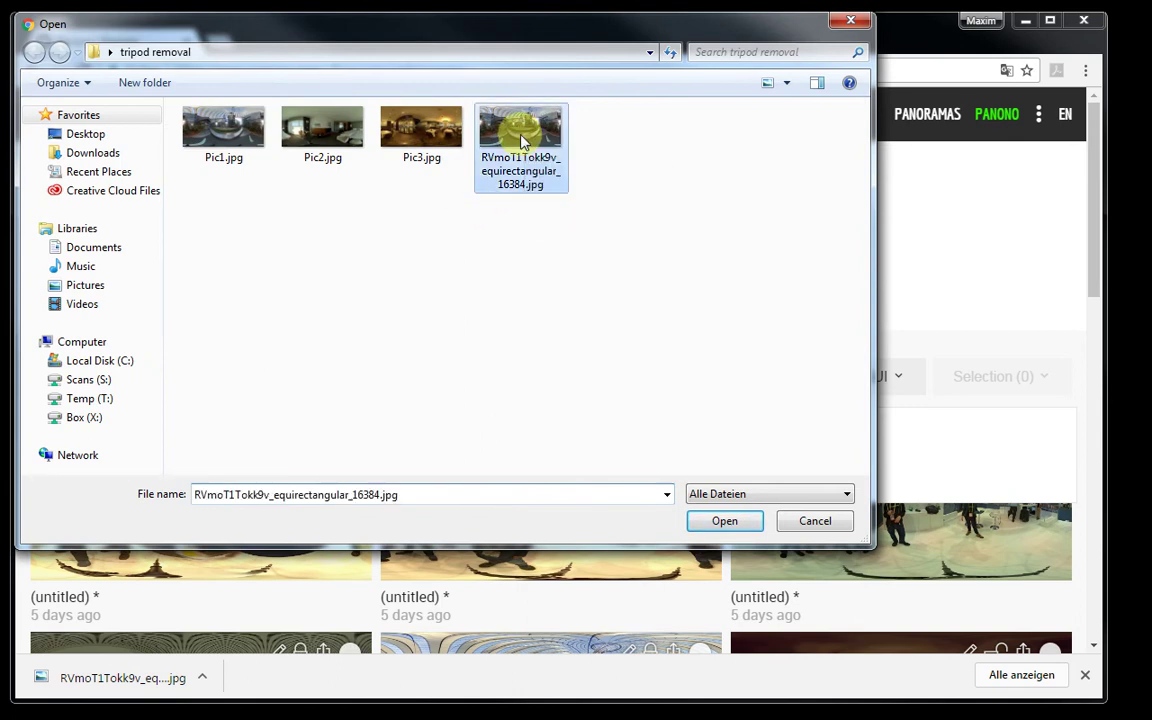
left_click(727, 522)
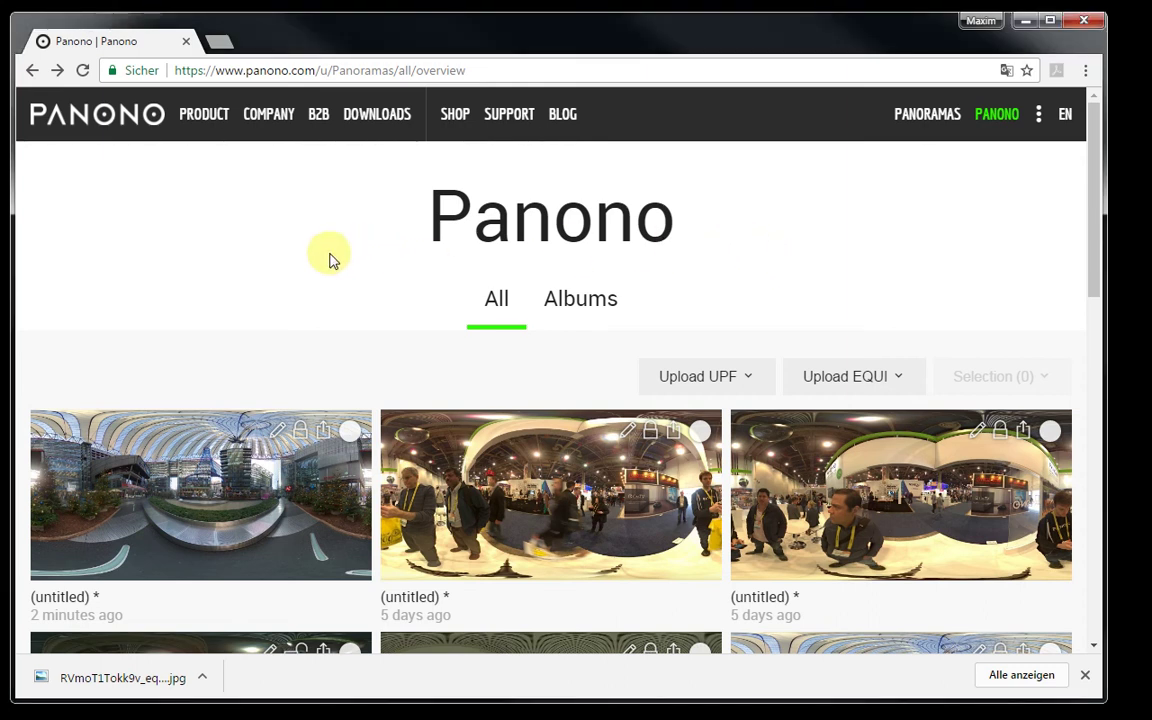
Step: Open the newest Sony Center panorama and zoom in on the floor to confirm the tripod is gone
scroll(337, 252, "down", 2)
left_click(212, 322)
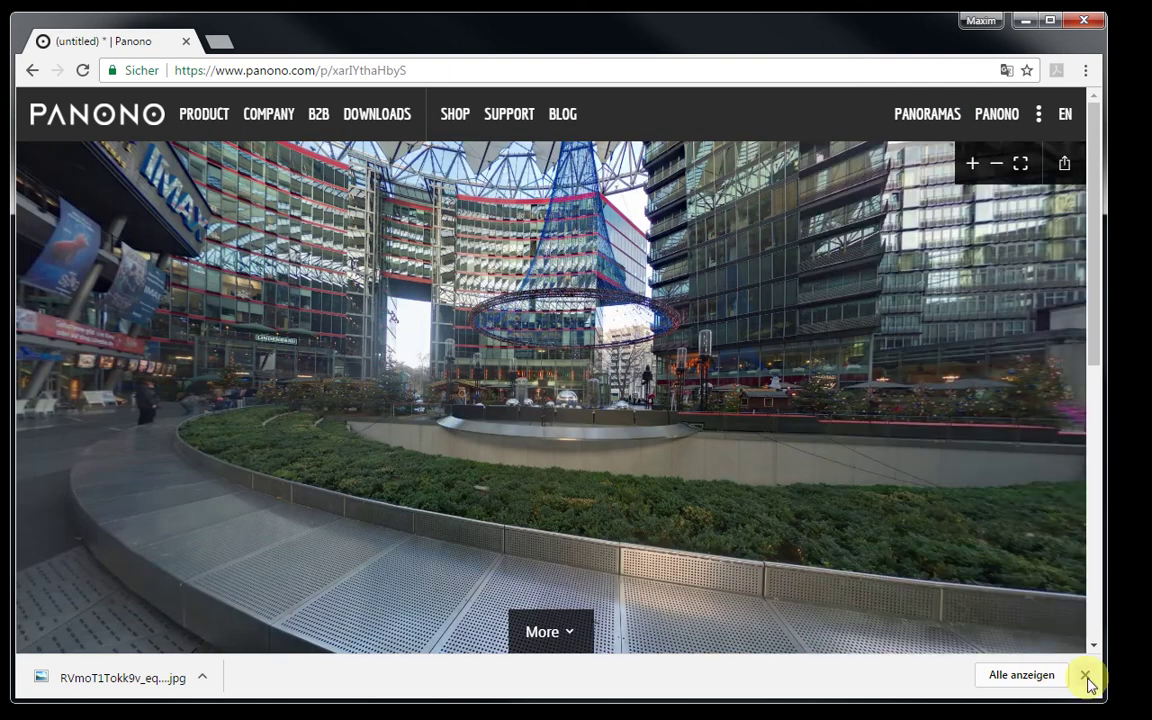
left_click(1085, 675)
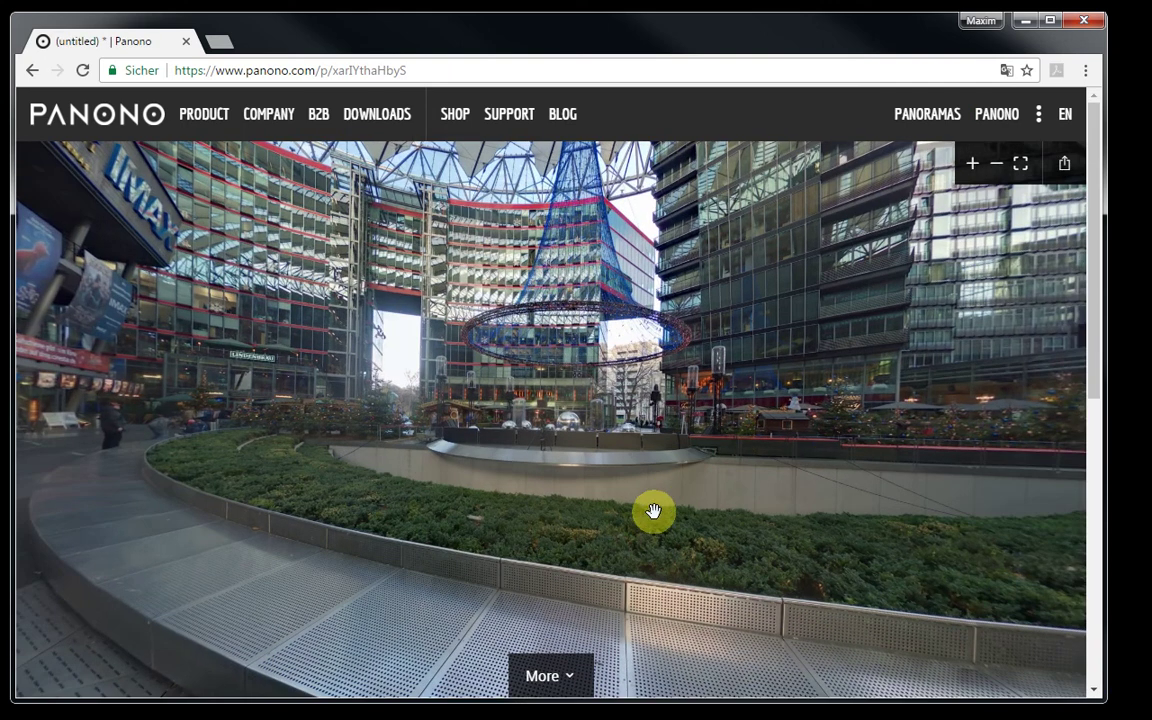
left_click_drag(652, 511, 586, 283)
scroll(574, 519, "up", 5)
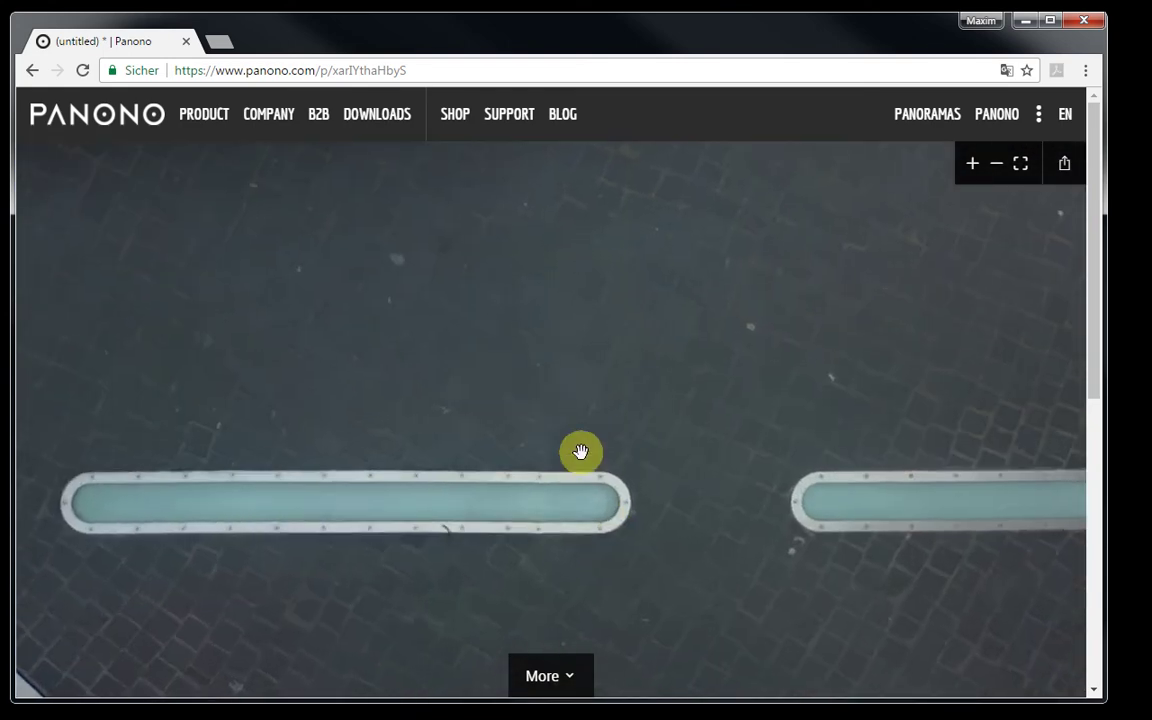
left_click_drag(598, 565, 567, 544)
scroll(567, 544, "up", 3)
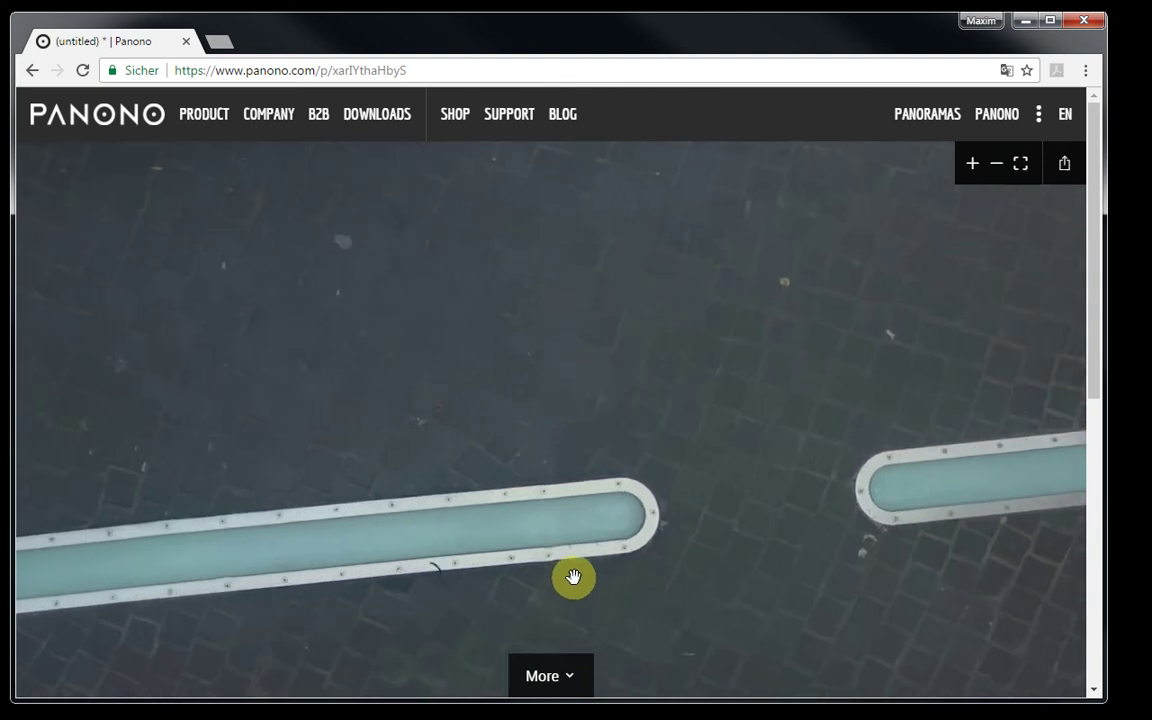